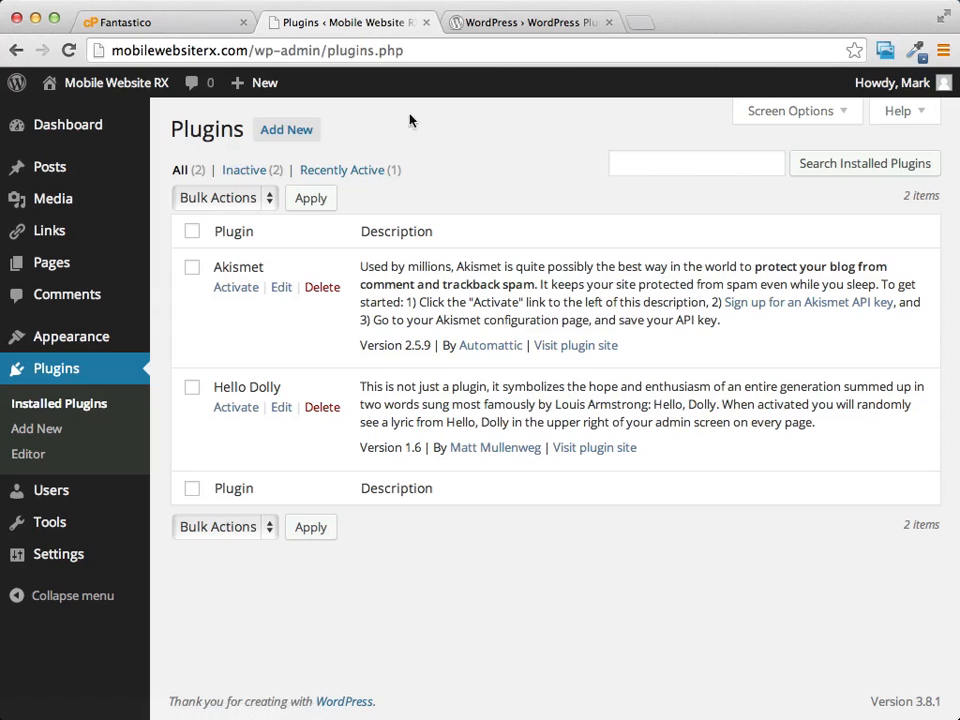
Step: Install the WordPress SEO by Yoast plugin from the popular plugins listing and confirm the installation
click(284, 135)
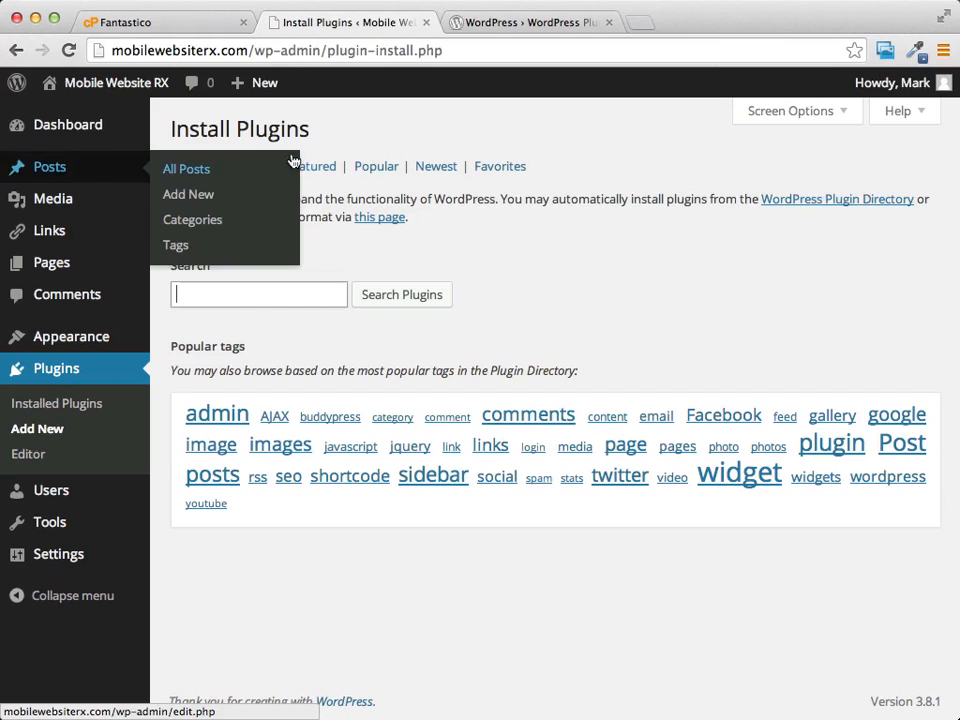
click(362, 170)
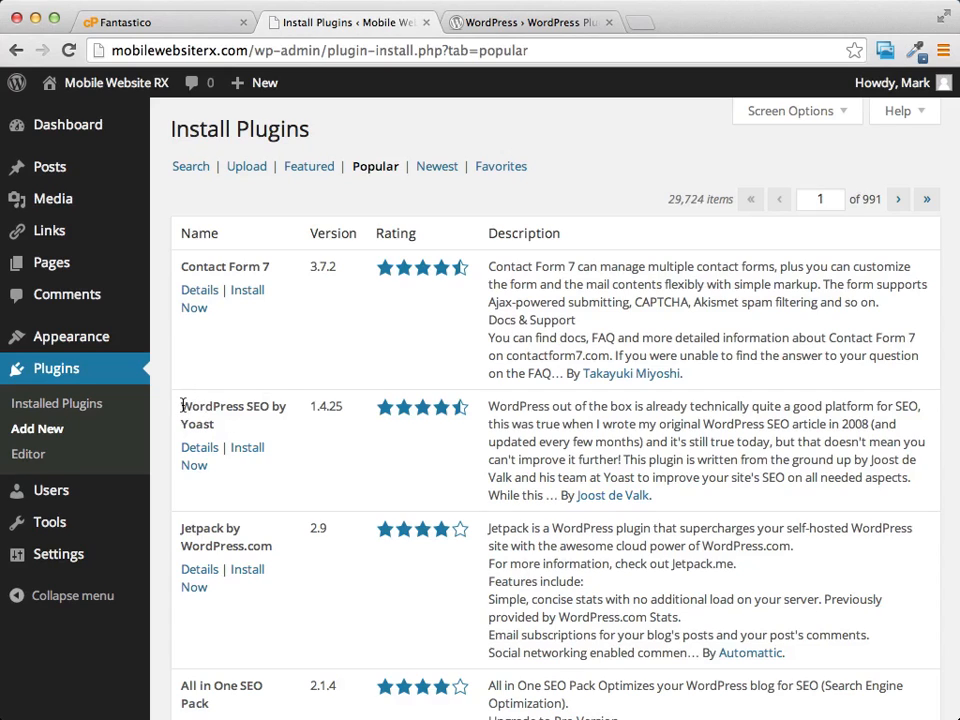
drag(181, 405, 281, 420)
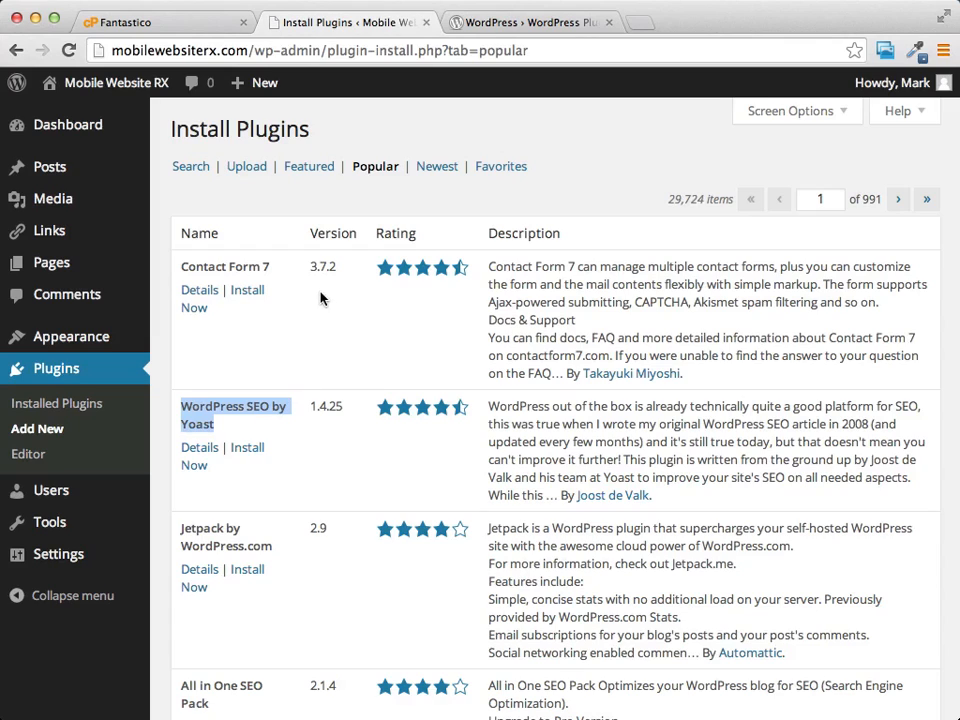
click(241, 428)
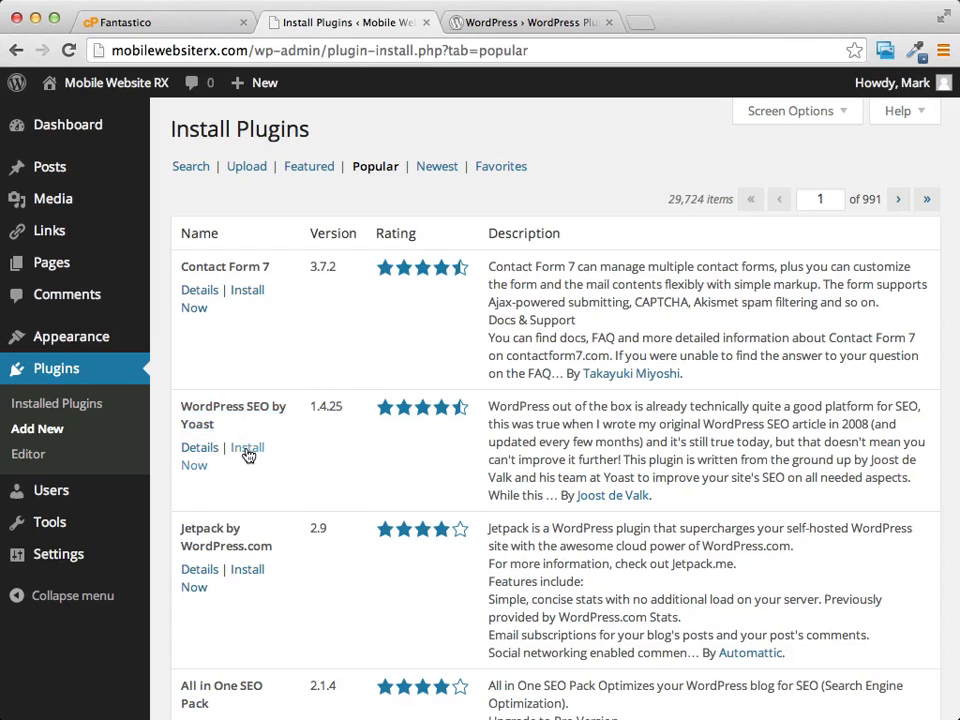
click(247, 449)
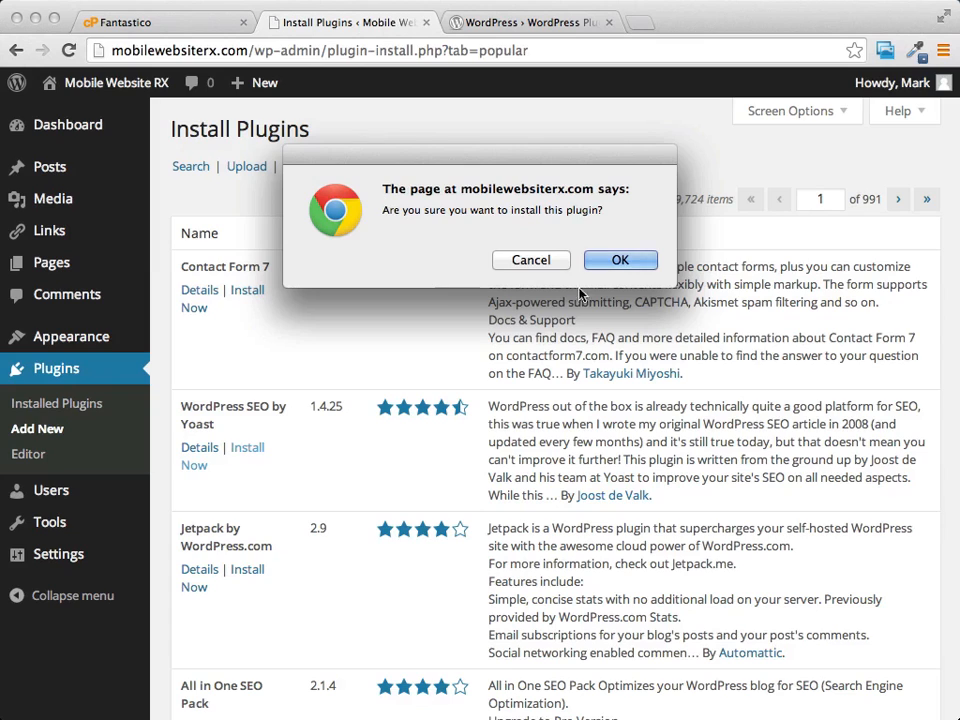
click(641, 259)
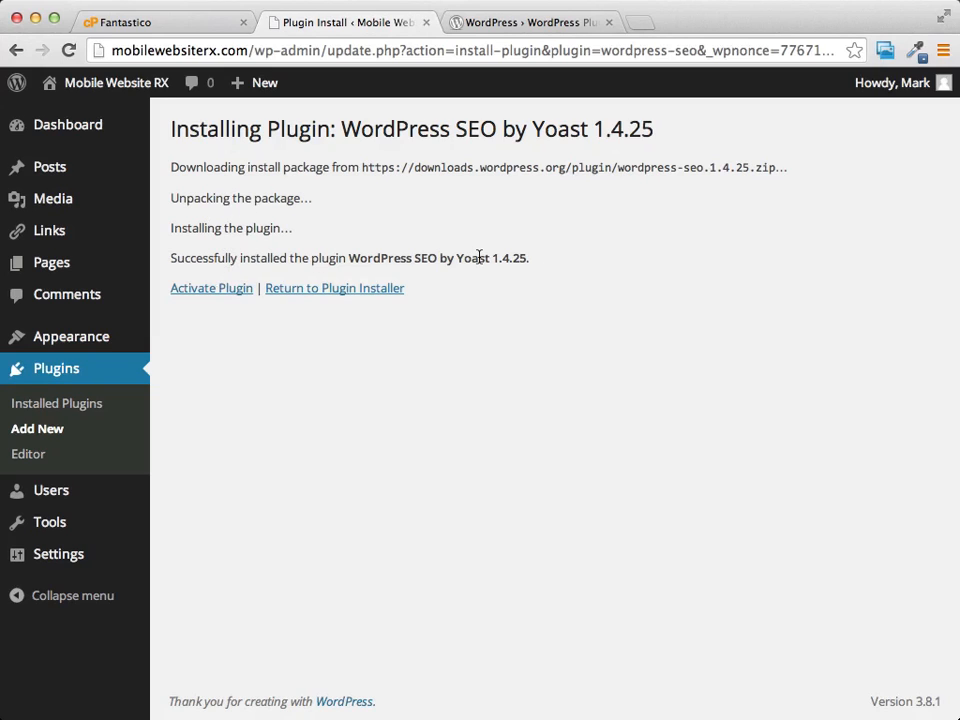
Step: Activate the WordPress SEO by Yoast plugin and allow its anonymous usage tracking
click(225, 289)
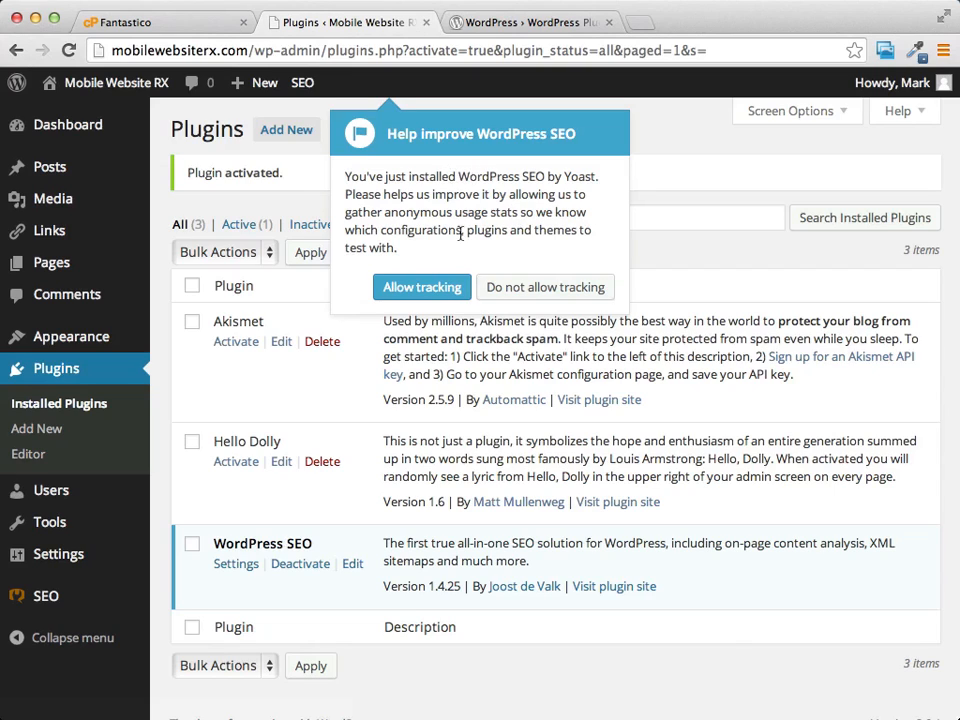
click(437, 290)
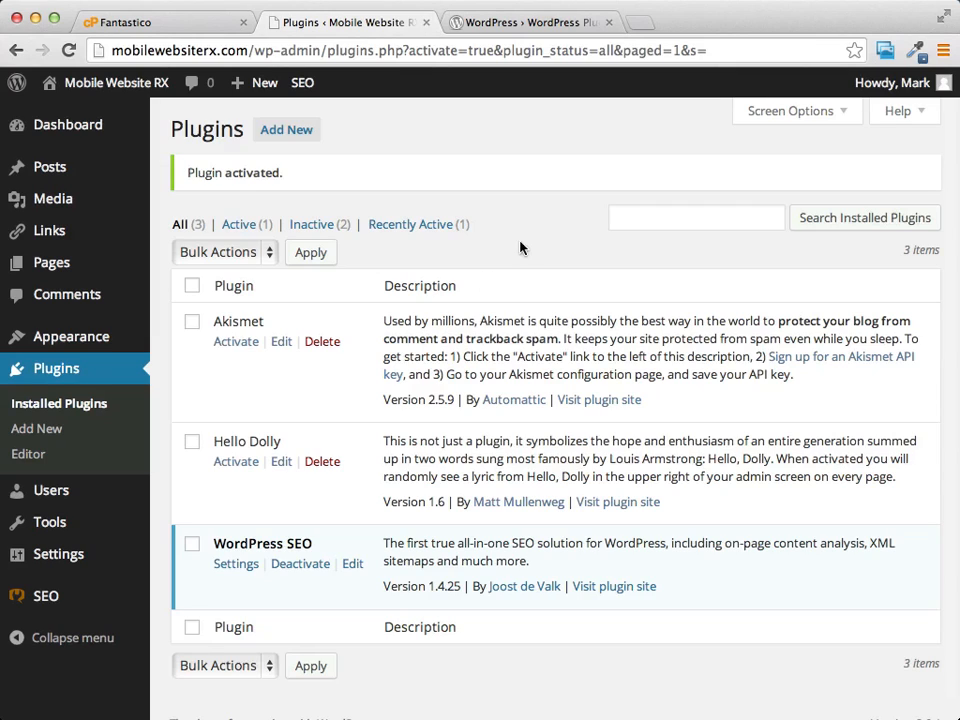
Step: Open the plugin upload page for zip files and download WP Super Cache from the WordPress.org plugin directory
click(275, 133)
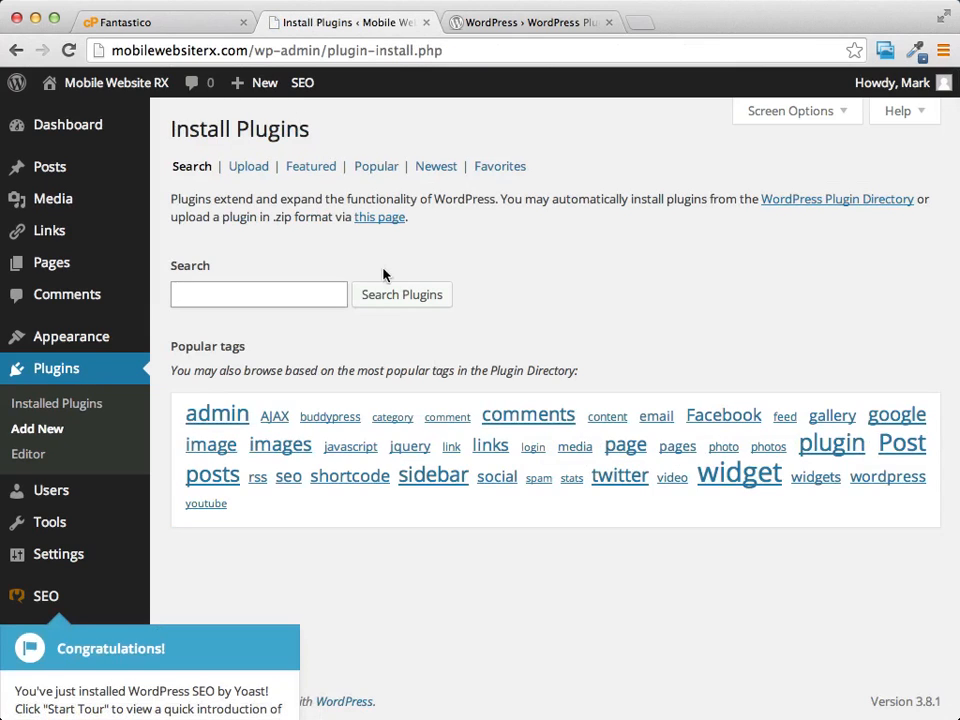
click(238, 171)
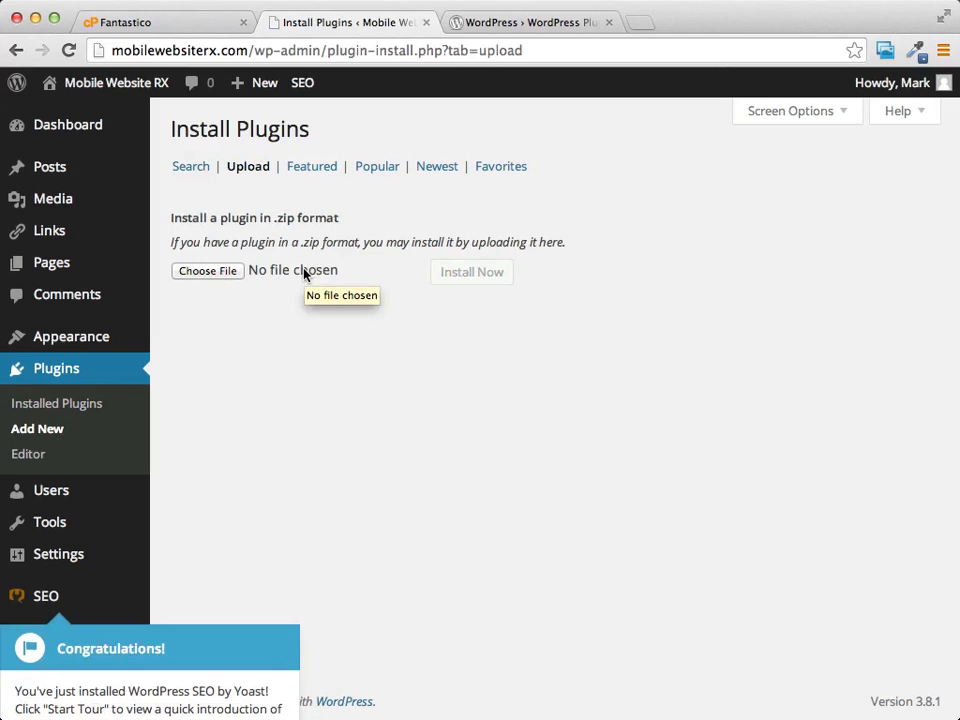
click(531, 22)
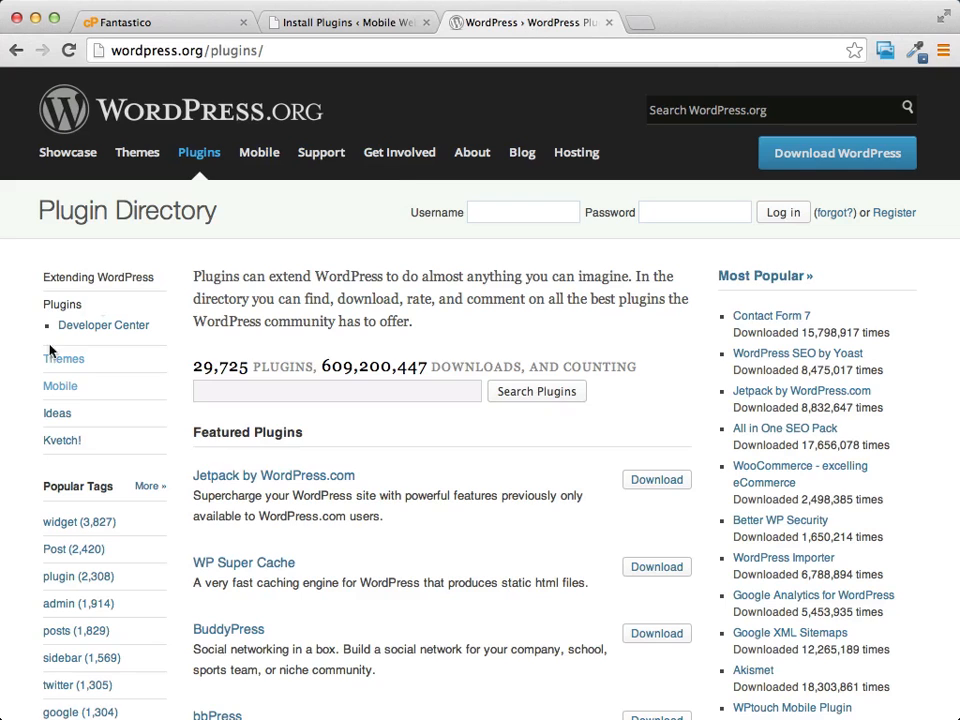
scroll(251, 141, down, 5)
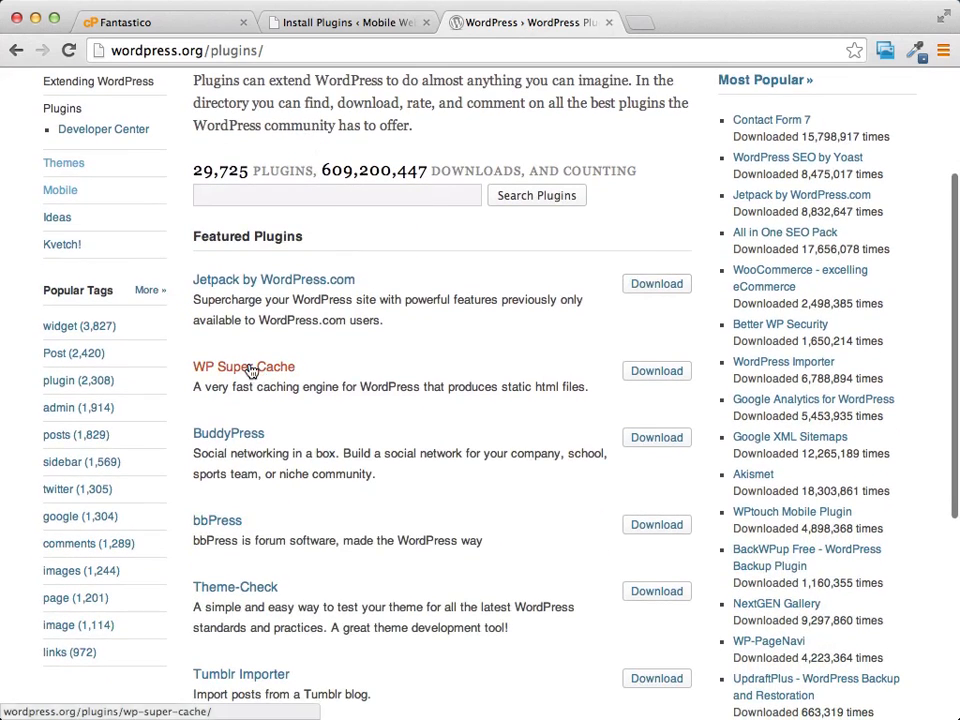
right_click(651, 375)
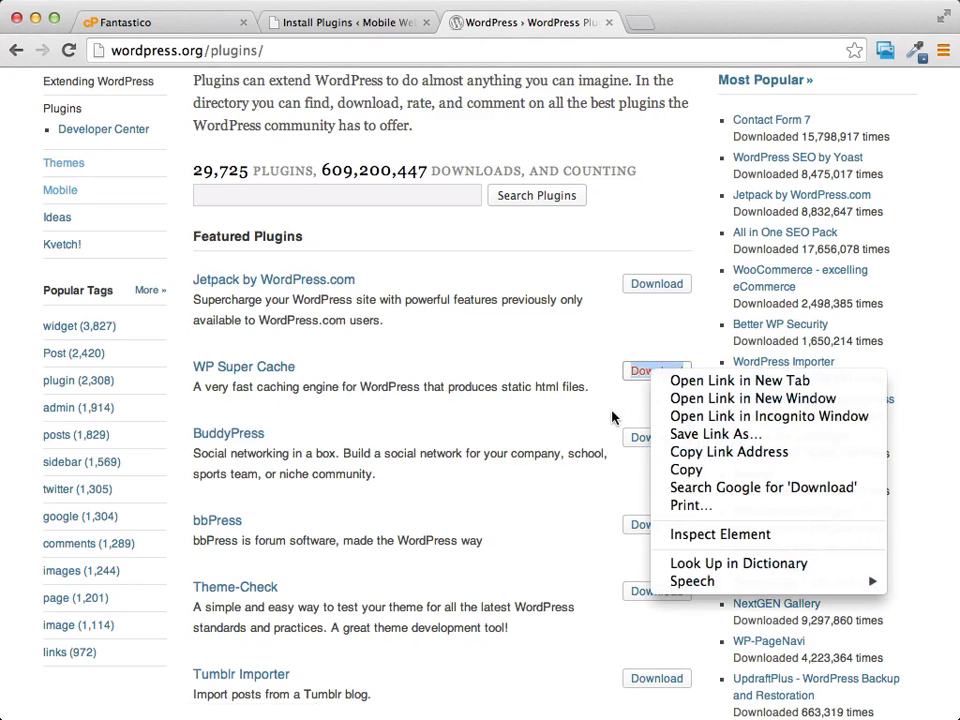
click(614, 418)
click(651, 379)
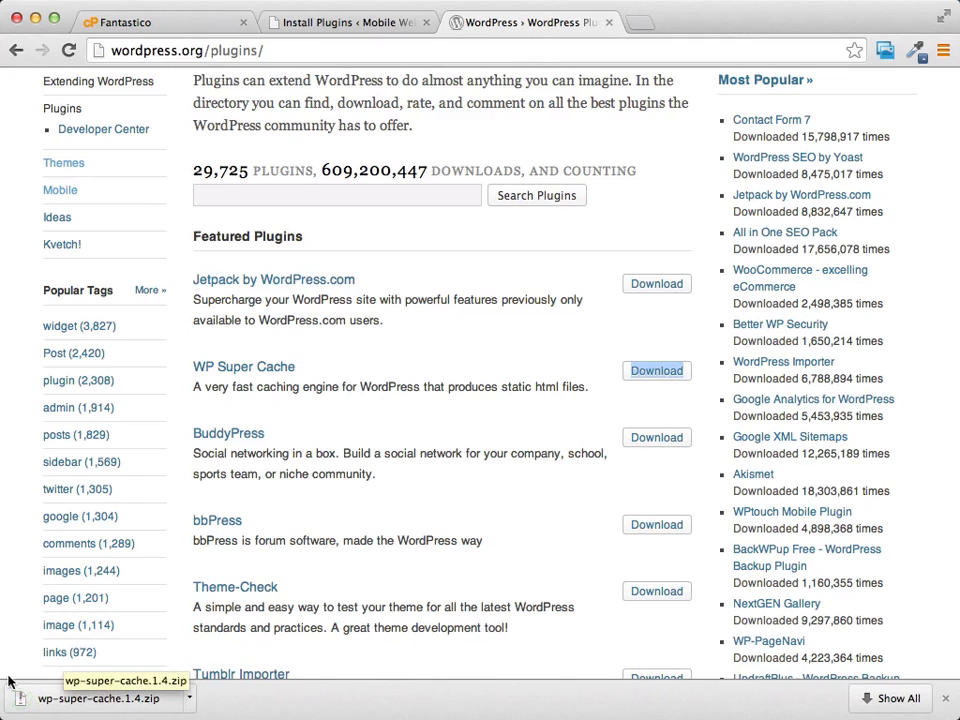
Step: Install the plugin from the downloaded wp-super-cache.1.4.zip file and activate it
click(344, 24)
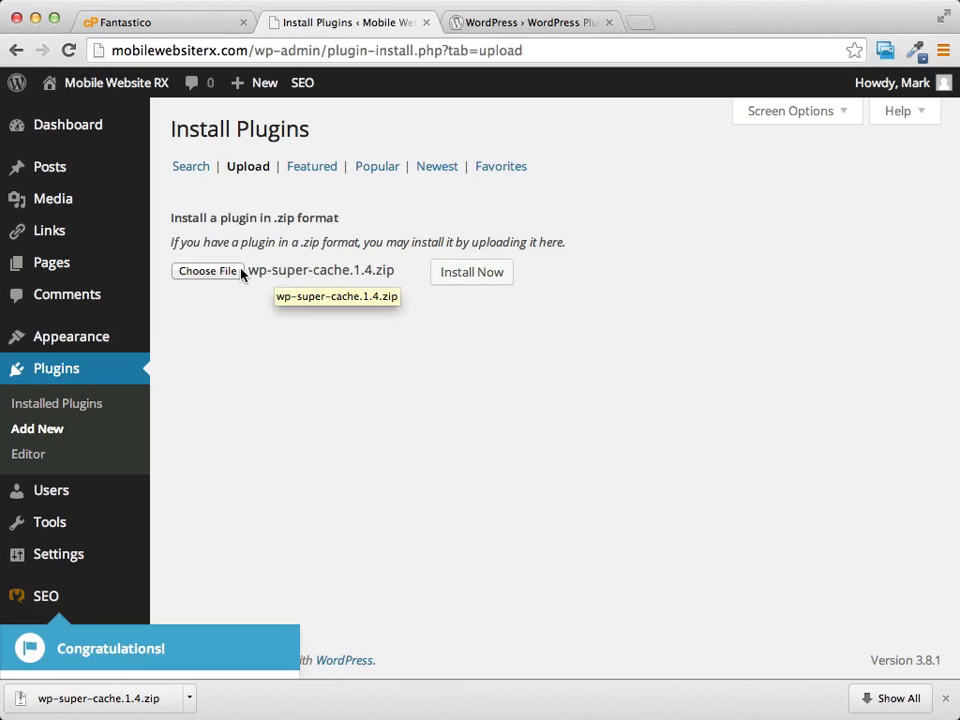
click(473, 274)
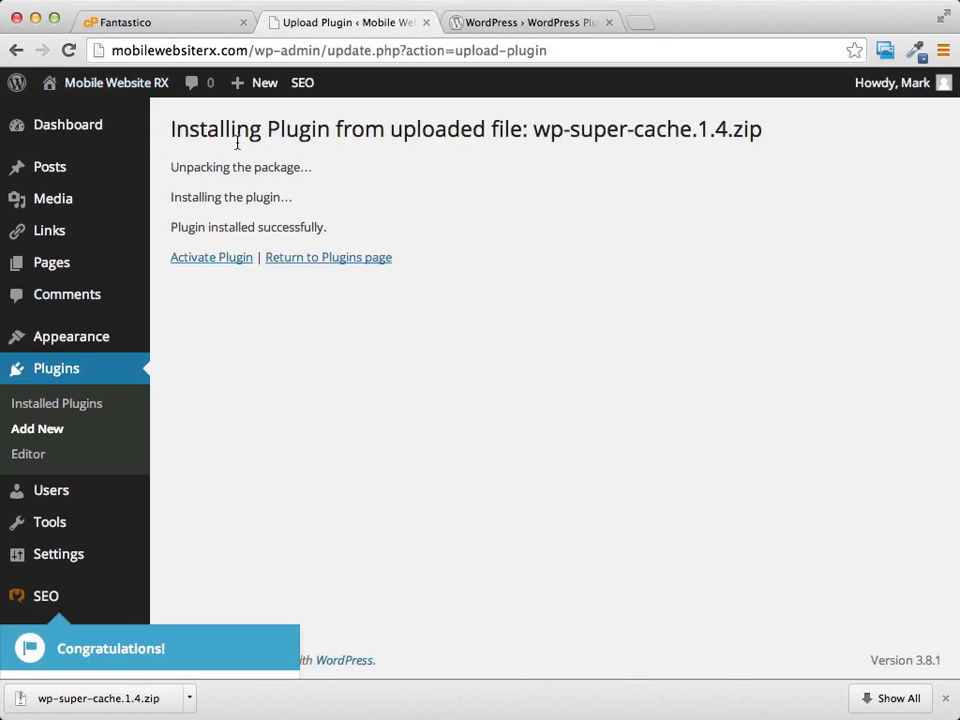
click(200, 259)
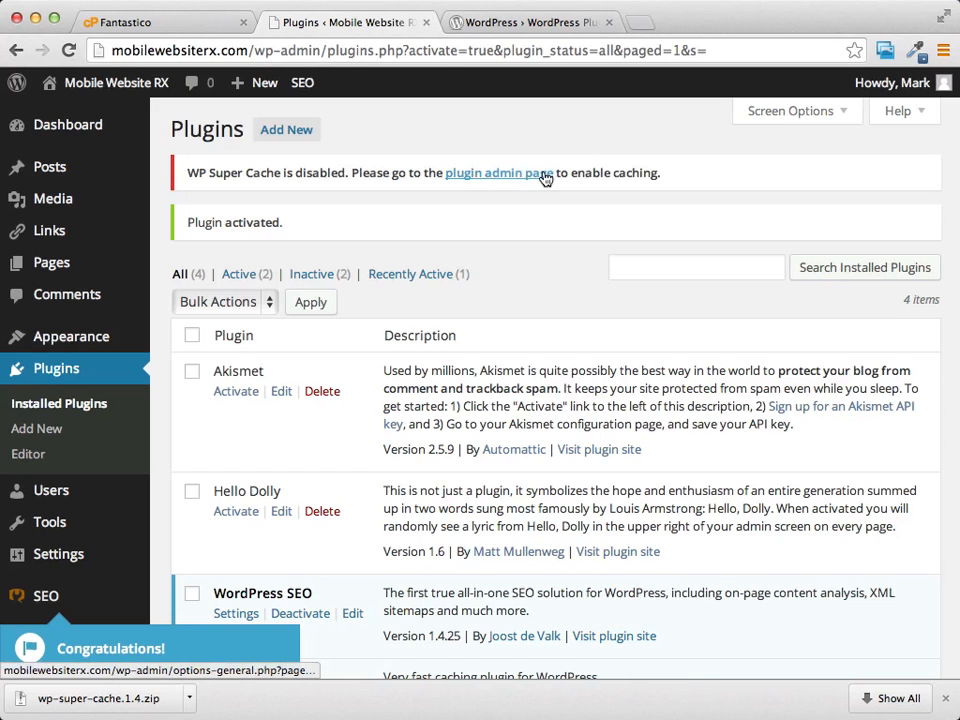
Step: Open the WP Super Cache admin page and dismiss the WordPress SEO tour pop-up
scroll(545, 177, down, 2)
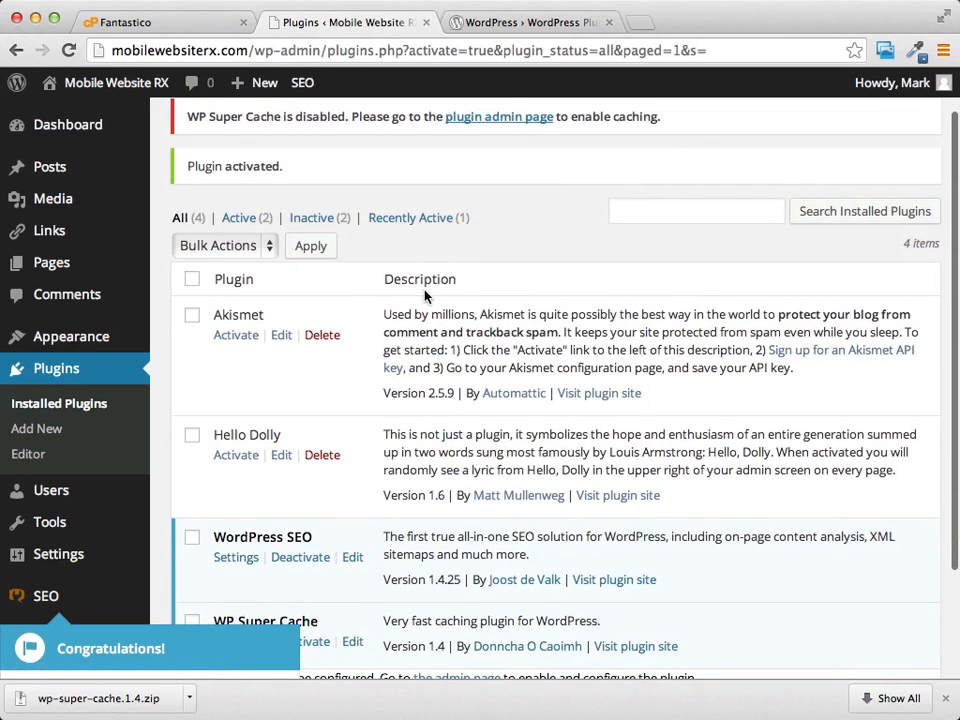
scroll(493, 193, up, 2)
click(497, 177)
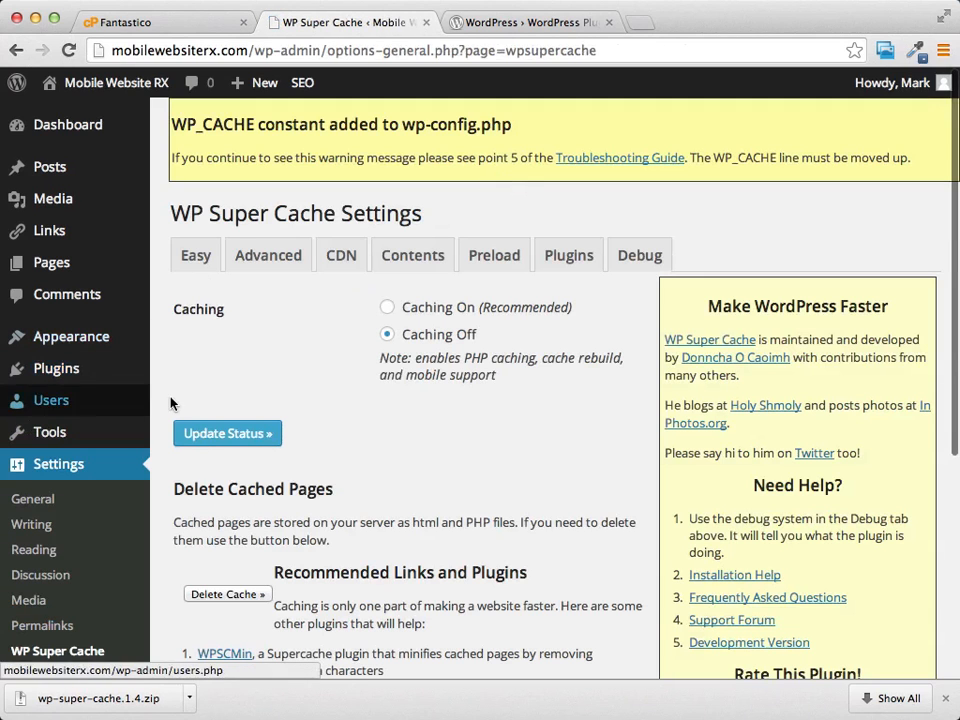
scroll(677, 184, down, 2)
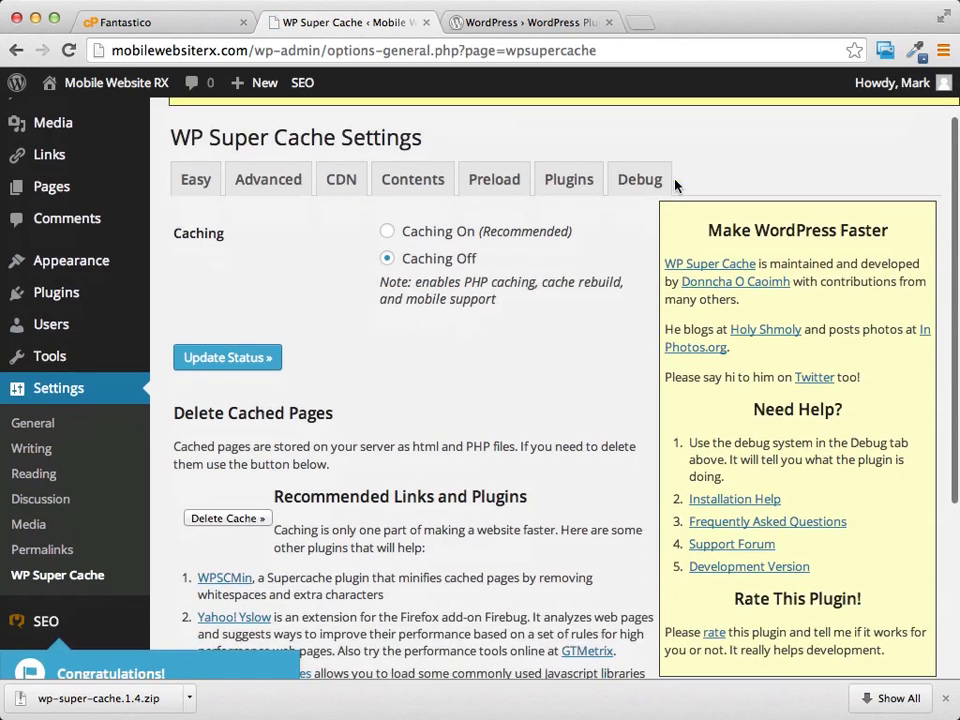
scroll(630, 186, up, 3)
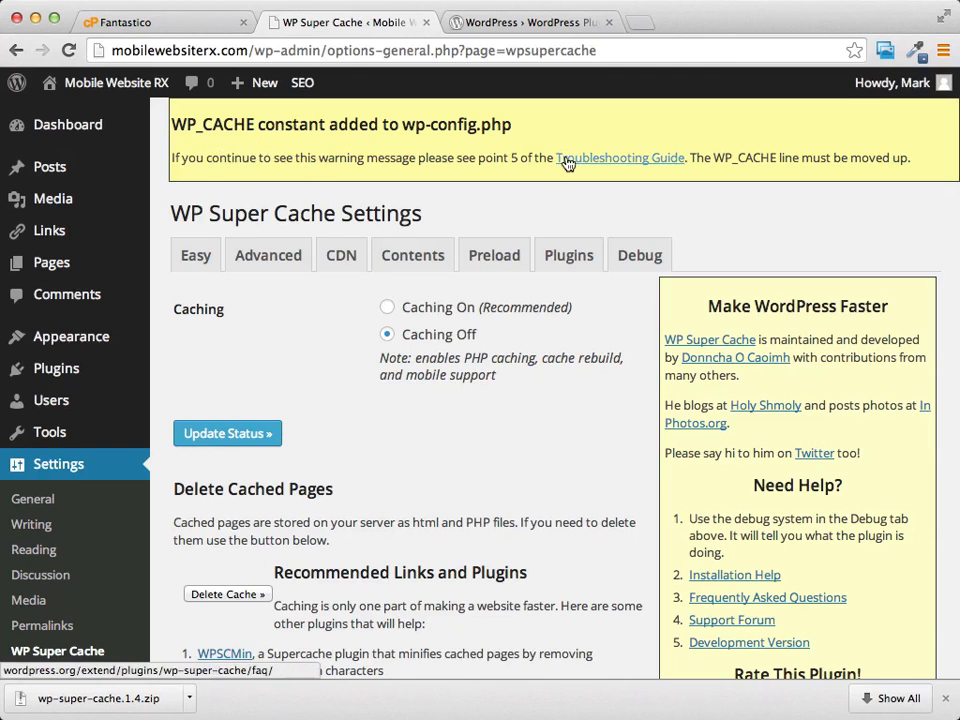
scroll(540, 157, down, 5)
scroll(478, 157, down, 3)
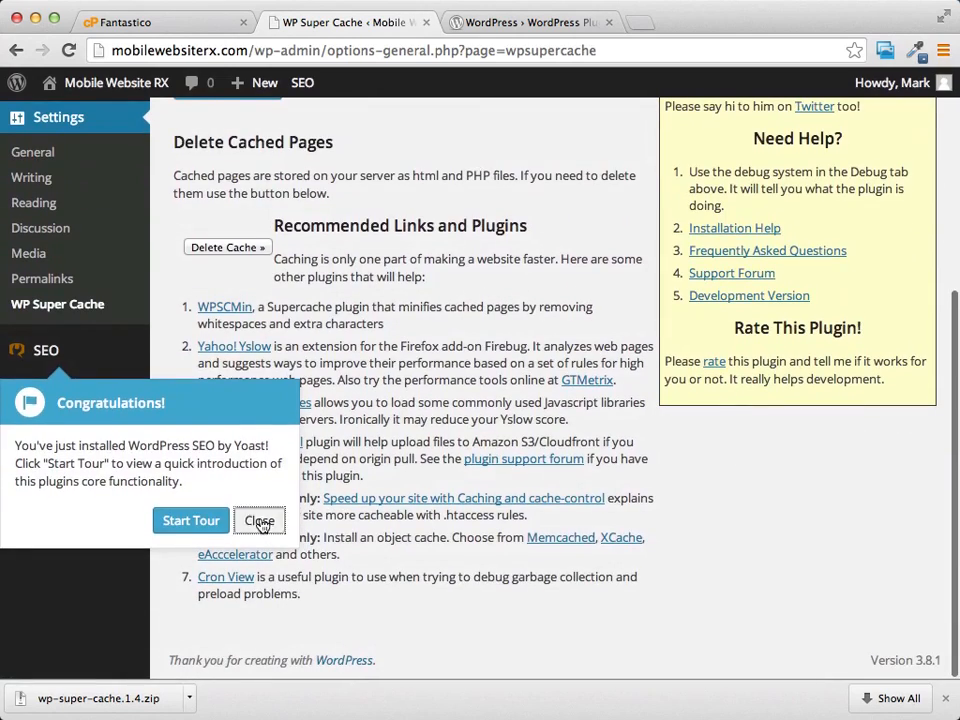
click(260, 521)
Step: Set WP Super Cache to Caching On (Recommended) and update the status
scroll(447, 305, up, 6)
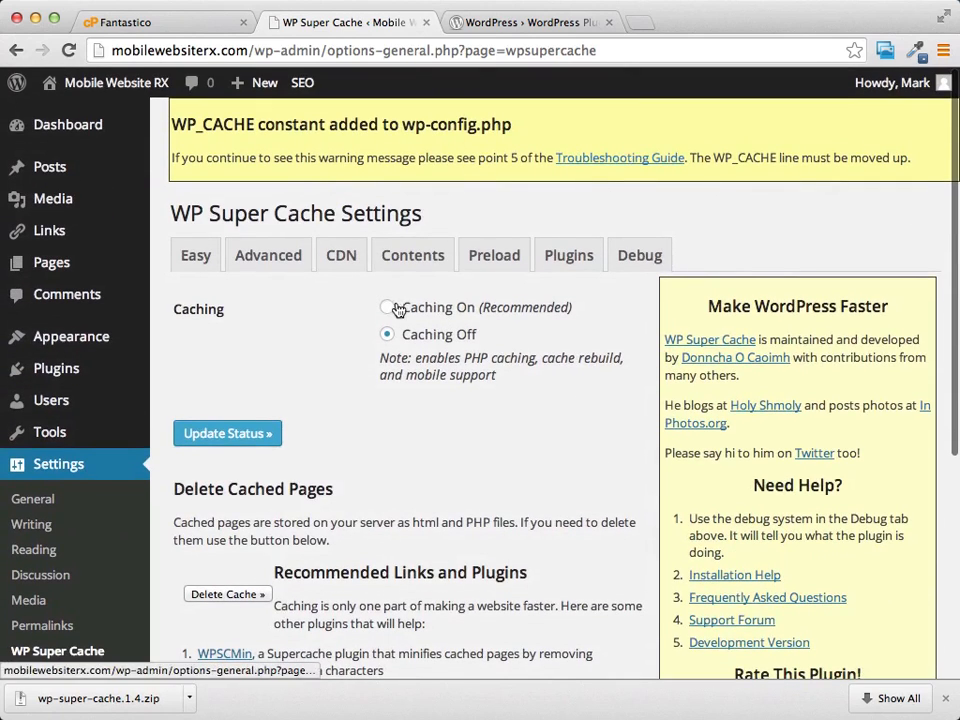
click(388, 309)
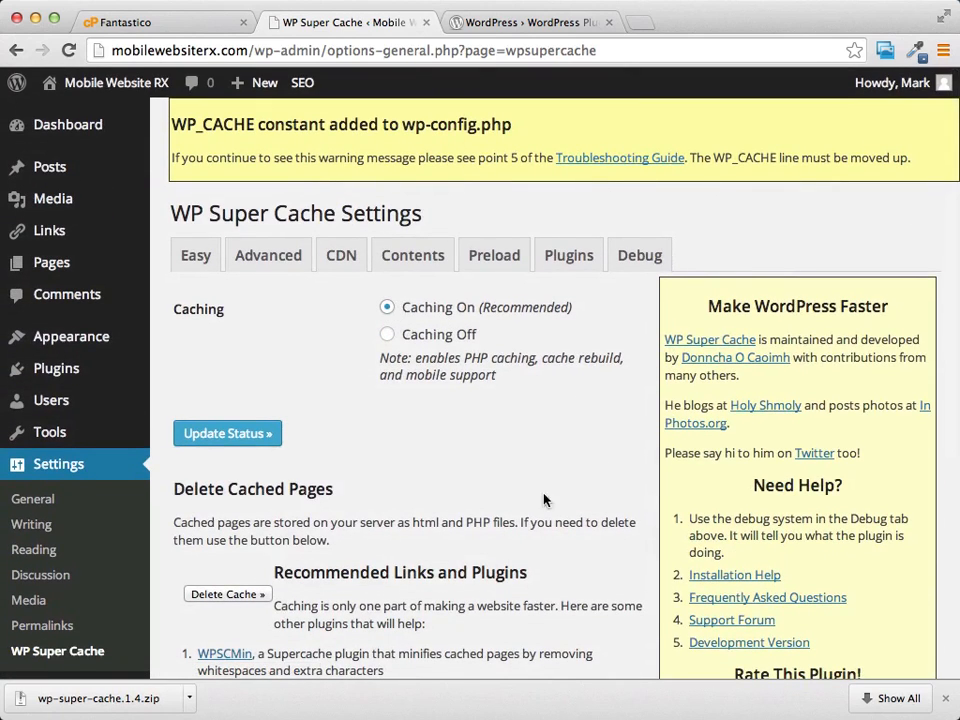
click(242, 441)
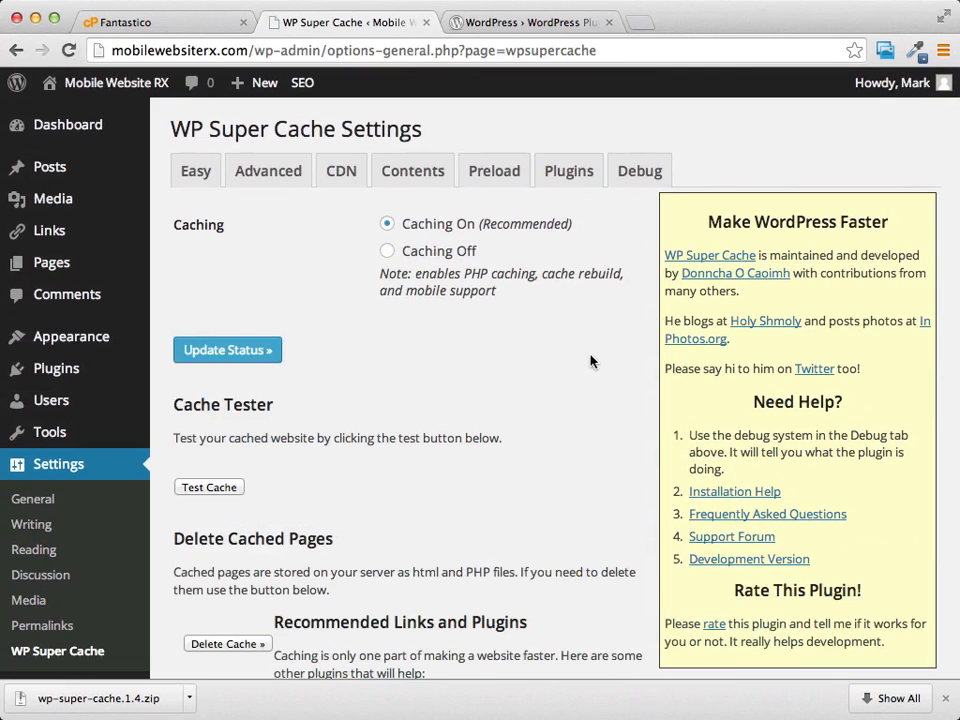
Step: Review the WP Super Cache settings page, and reopen it by way of the site's General settings
scroll(576, 368, down, 5)
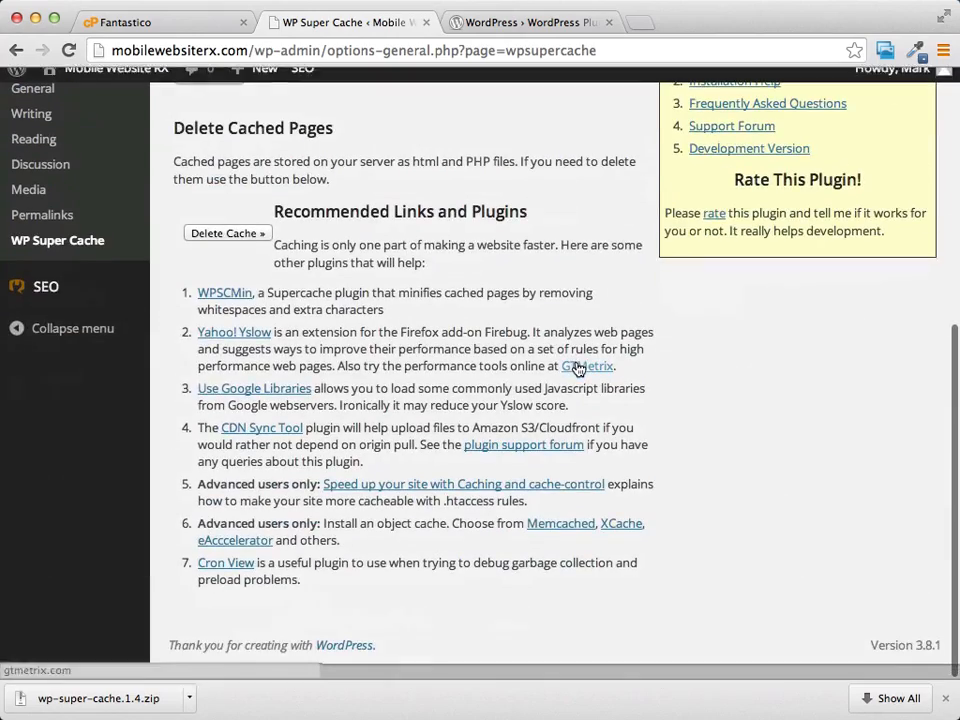
scroll(576, 368, up, 5)
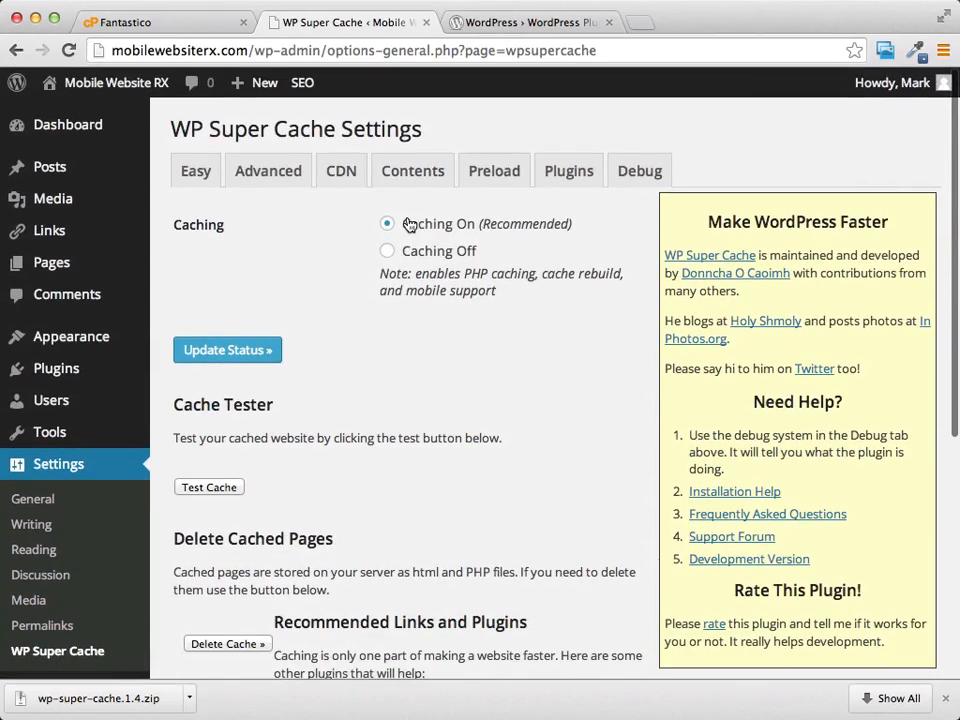
scroll(317, 377, down, 3)
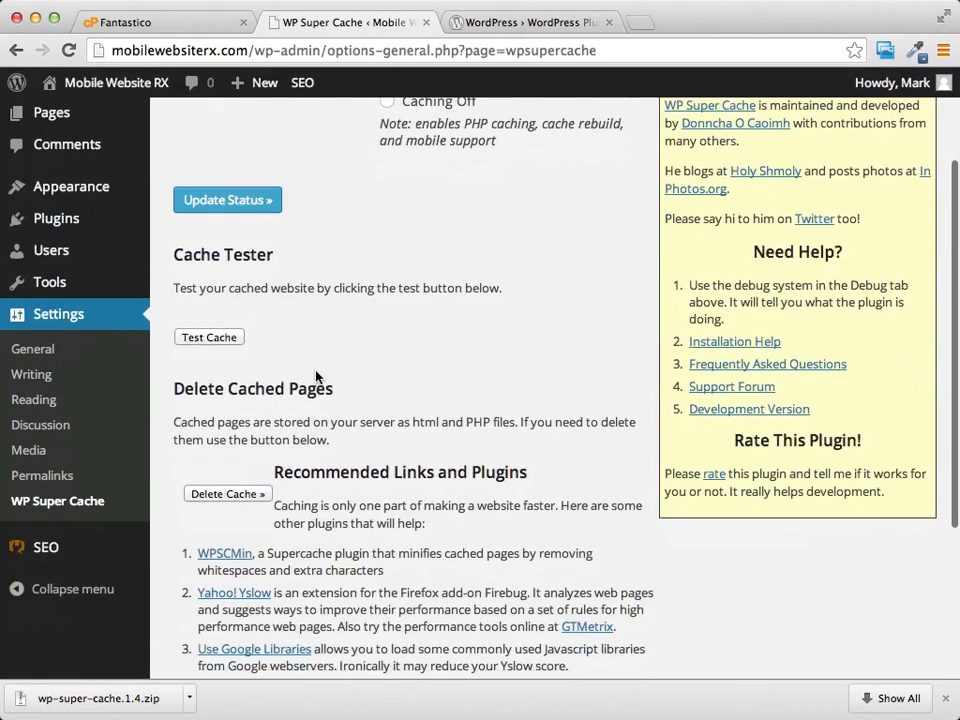
scroll(368, 378, up, 3)
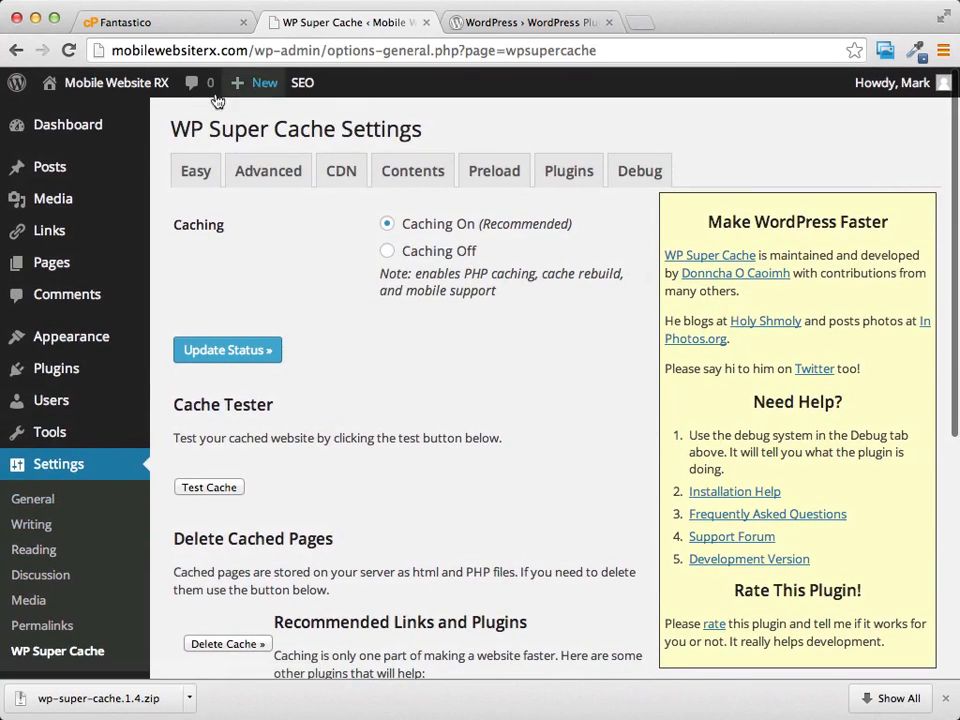
click(112, 468)
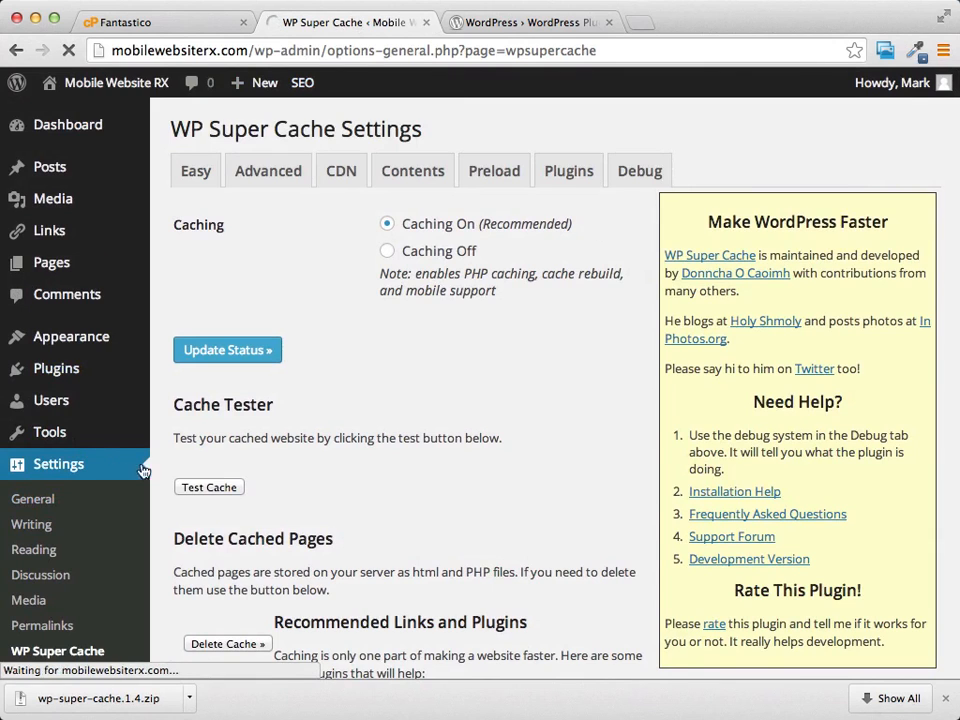
scroll(124, 534, down, 2)
scroll(36, 575, up, 1)
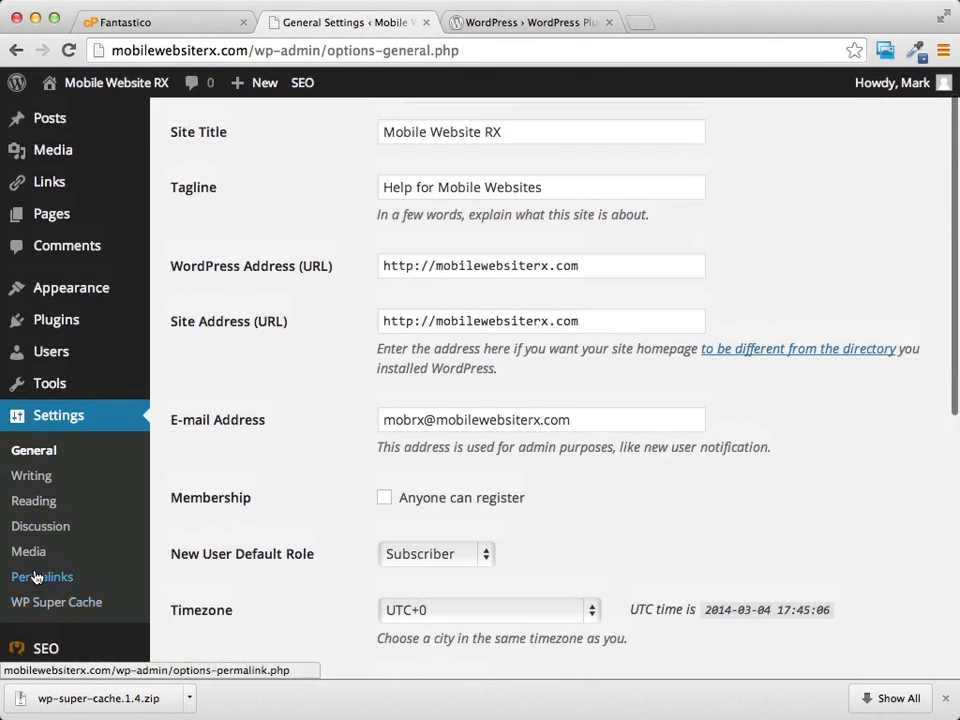
scroll(36, 577, down, 1)
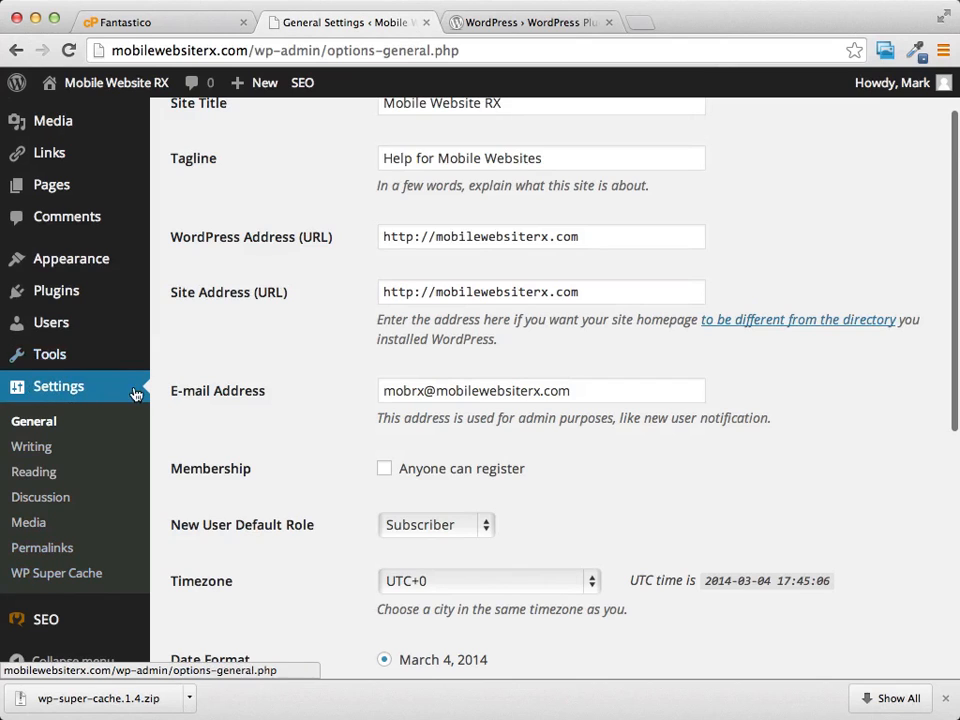
click(62, 575)
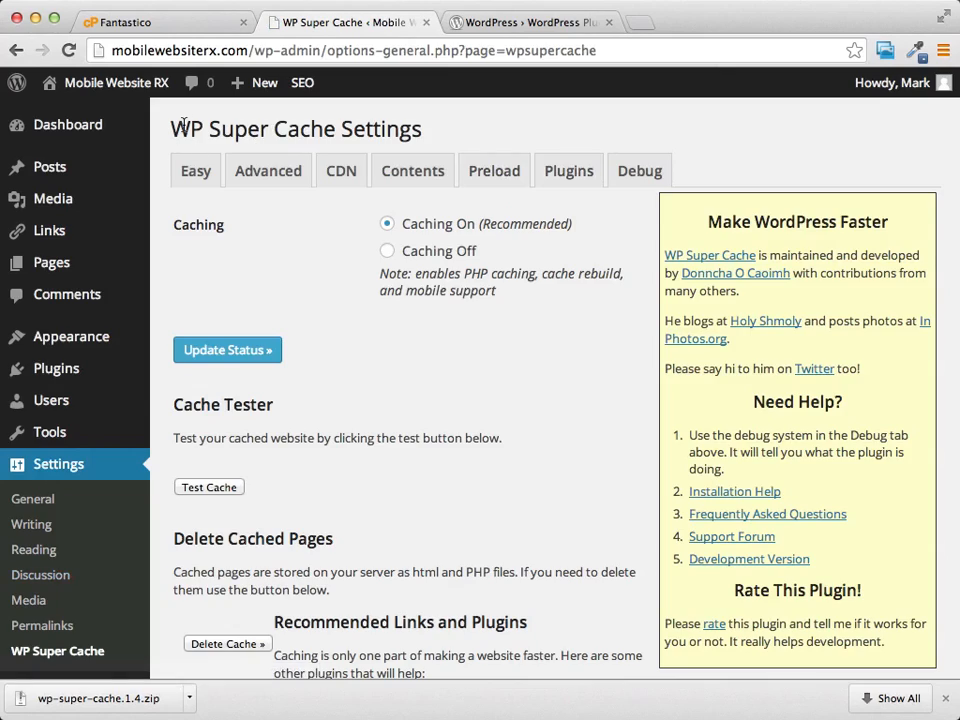
Step: Look over the WP Super Cache options and return to the list of installed plugins
scroll(183, 127, down, 5)
scroll(184, 129, up, 5)
scroll(186, 129, down, 4)
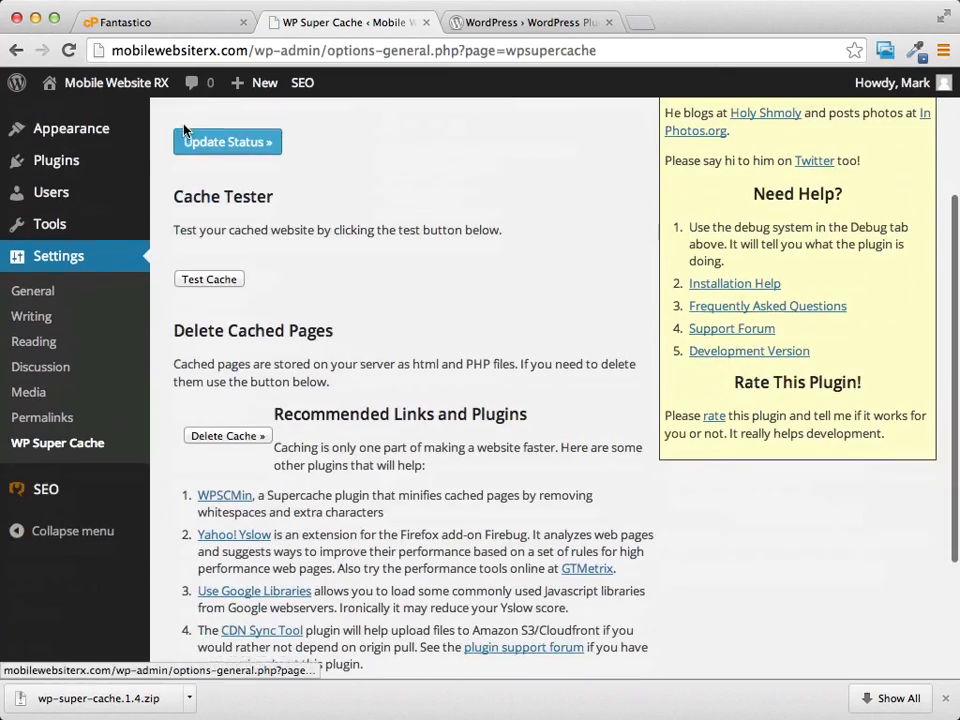
mouse_move(44, 490)
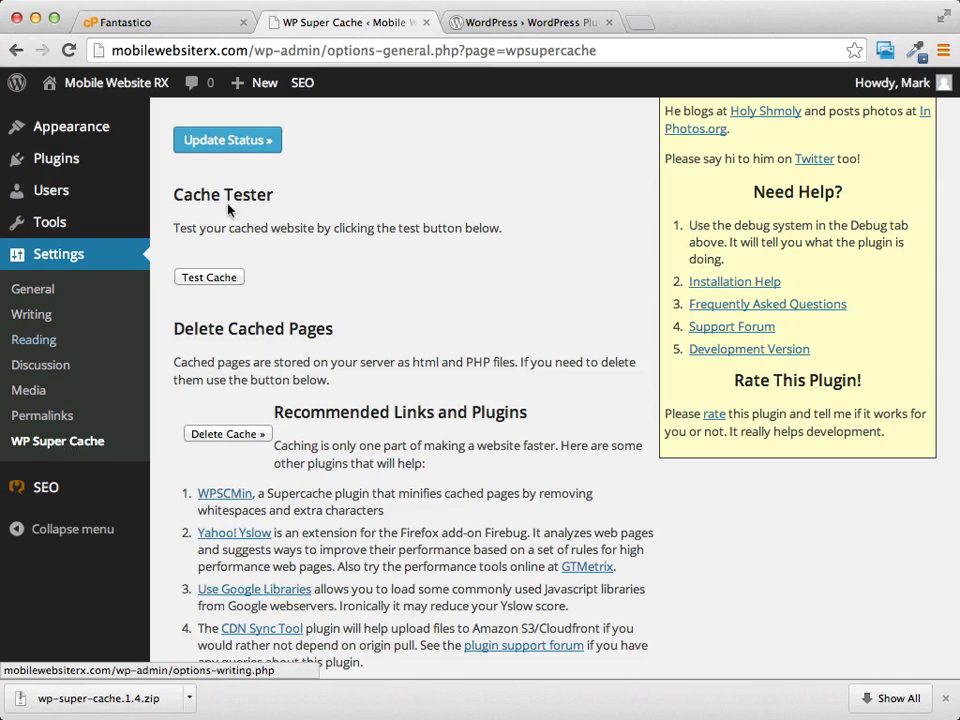
click(62, 165)
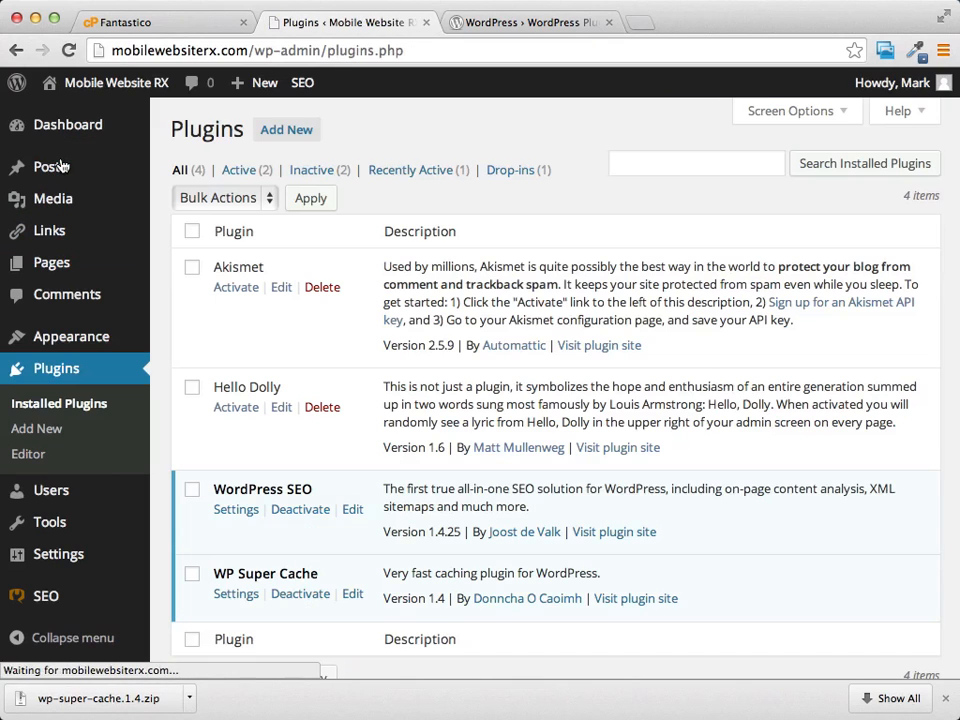